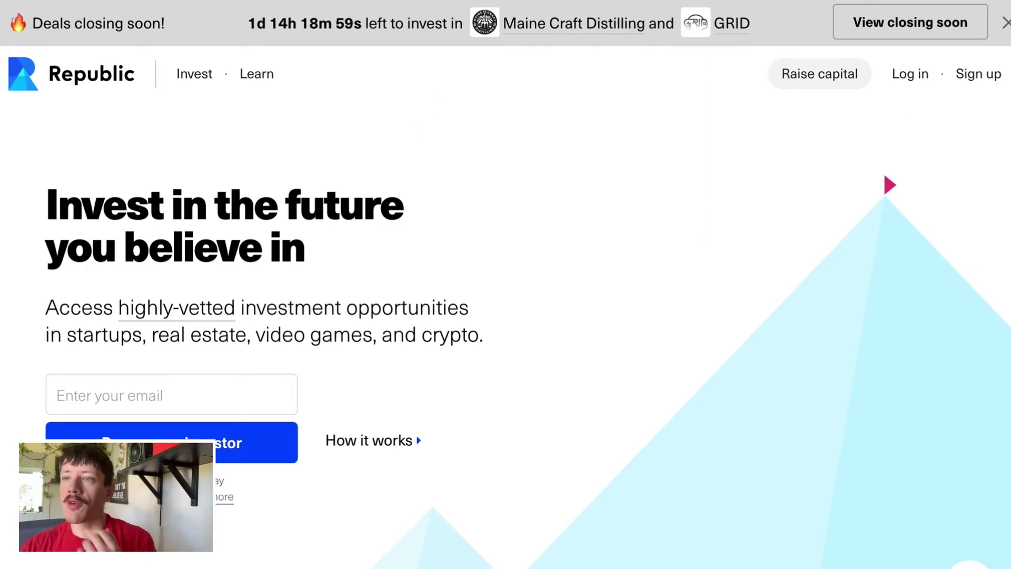
Start creating a Republic account from Sign up in the homepage's top-right navigation
click(988, 80)
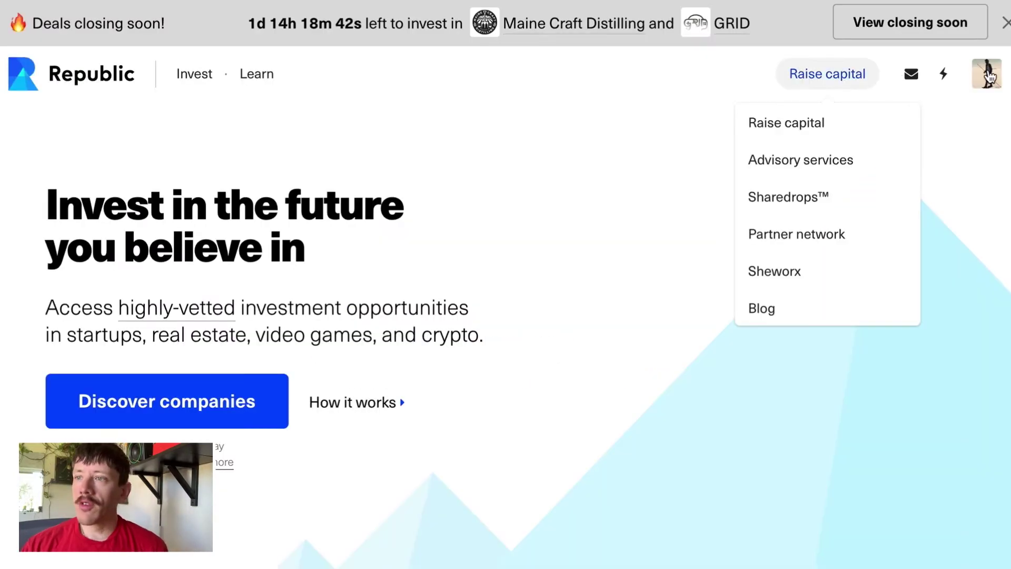
Go to My profile from the avatar menu and look over the empty profile page
mouse_move(988, 78)
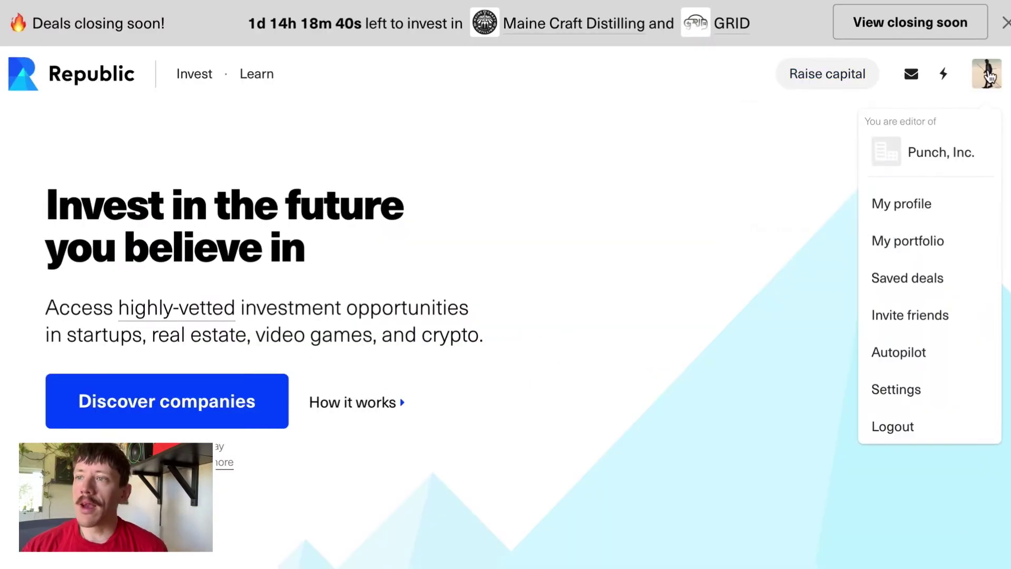
click(901, 203)
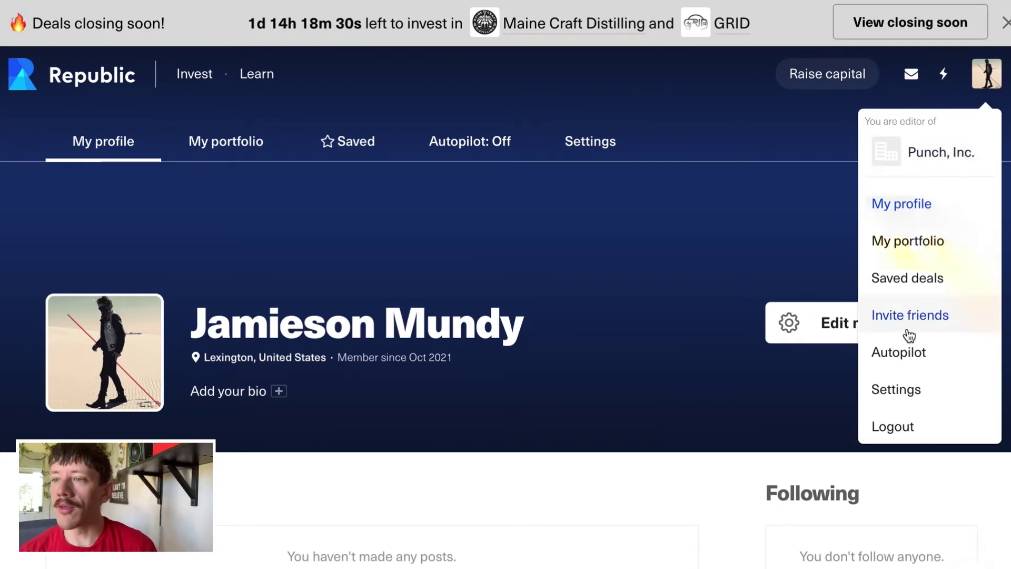
scroll(723, 269, down, 10)
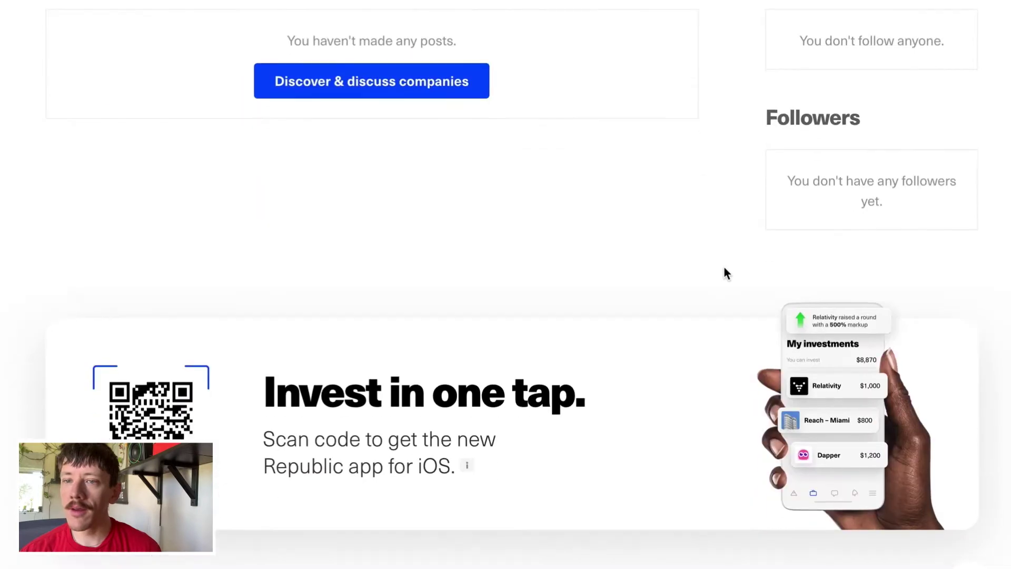
scroll(725, 267, down, 8)
scroll(728, 270, up, 20)
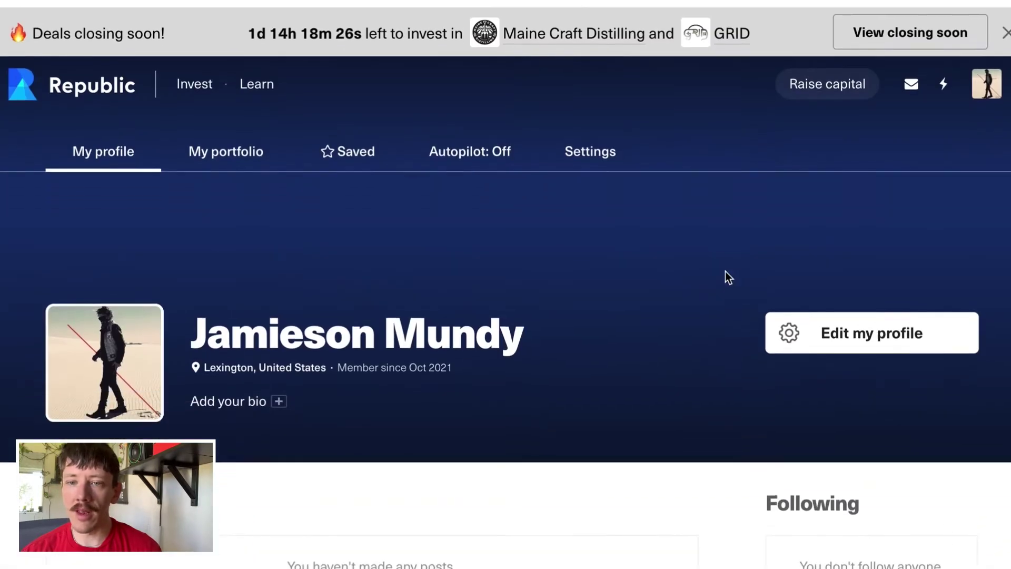
scroll(725, 271, down, 1)
mouse_move(192, 77)
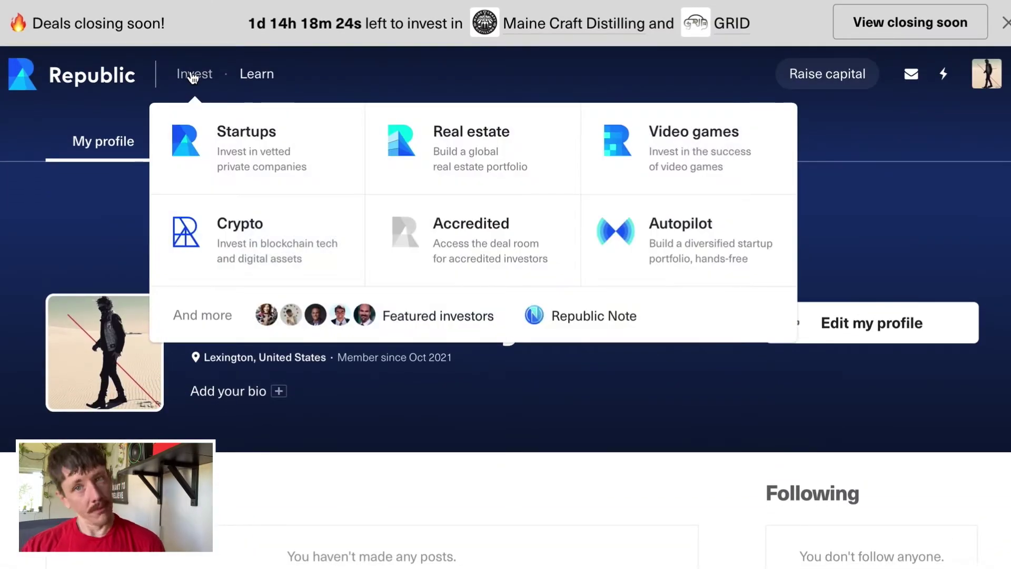
Browse Startups under the Invest menu and scroll the 413 listed opportunities
click(193, 76)
mouse_move(195, 86)
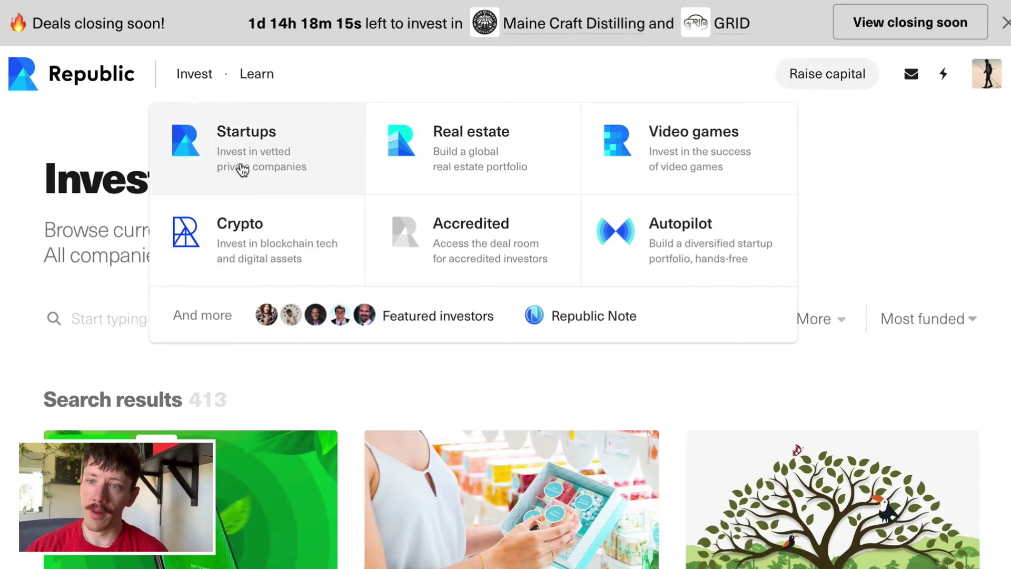
click(243, 169)
scroll(258, 170, down, 3)
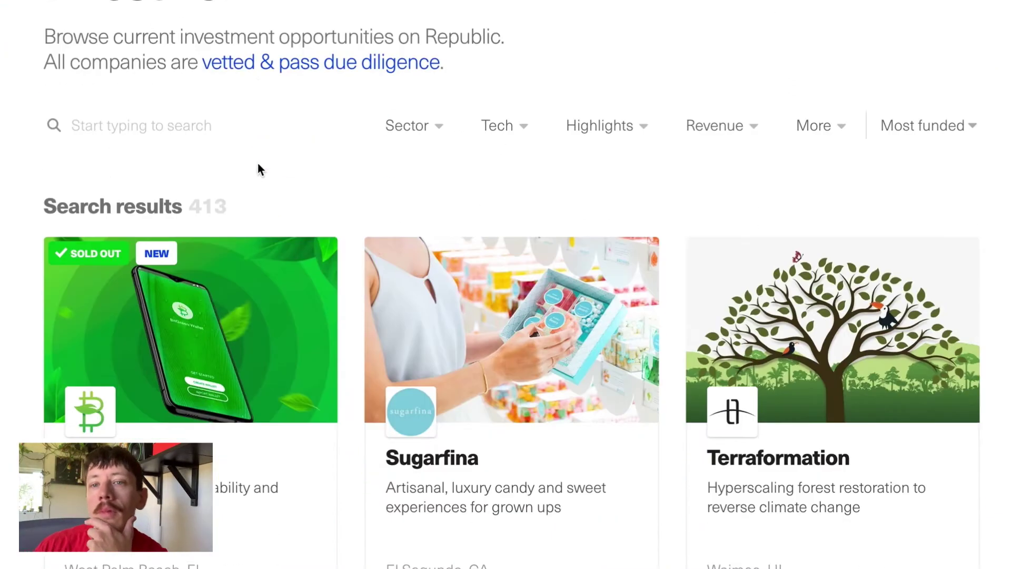
scroll(258, 170, down, 2)
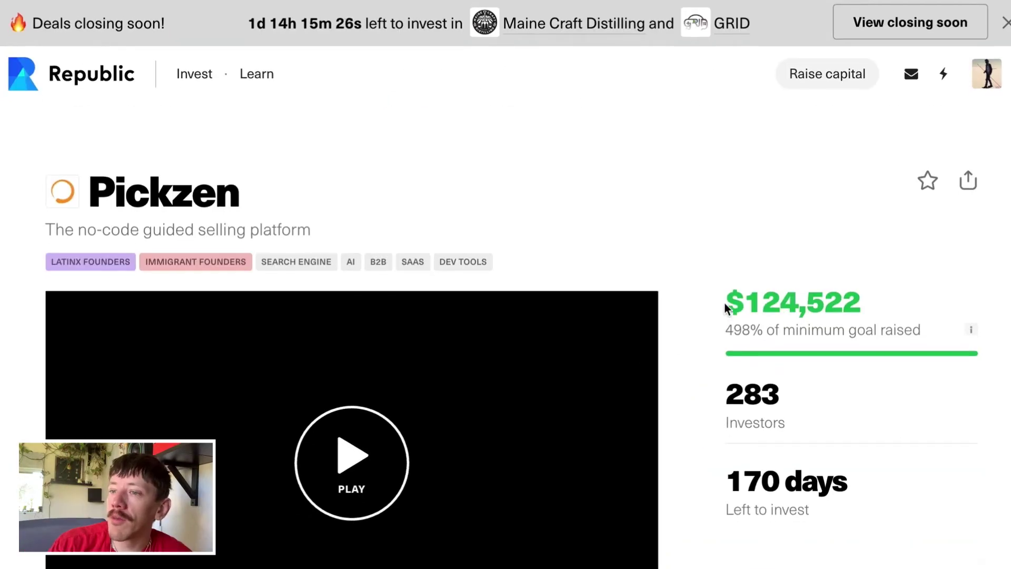
Review Pickzen's $124,522 raised, 283 investors, 170 days left and $100 minimum, then start investing
drag(725, 303, 886, 297)
click(848, 317)
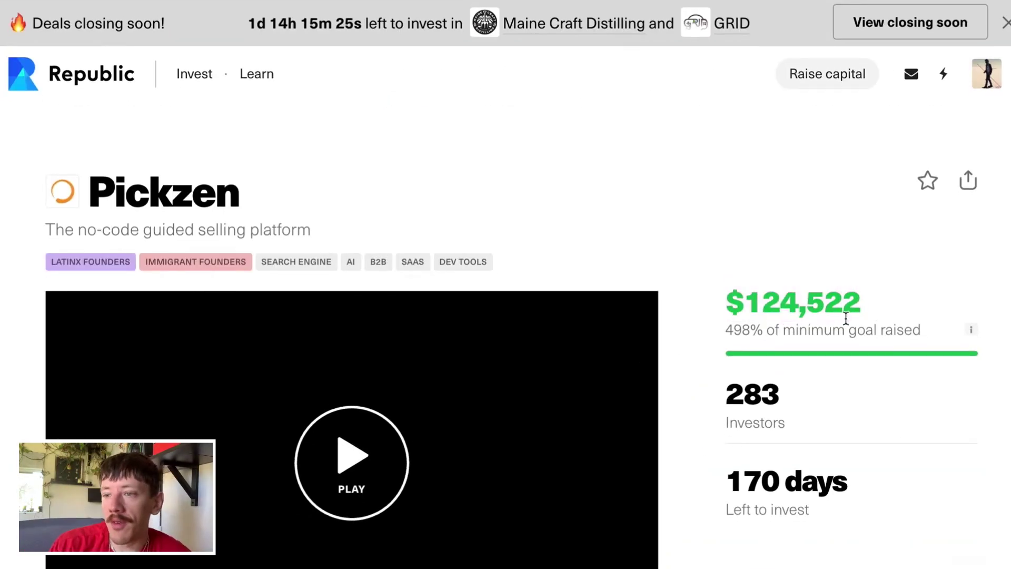
scroll(846, 318, down, 2)
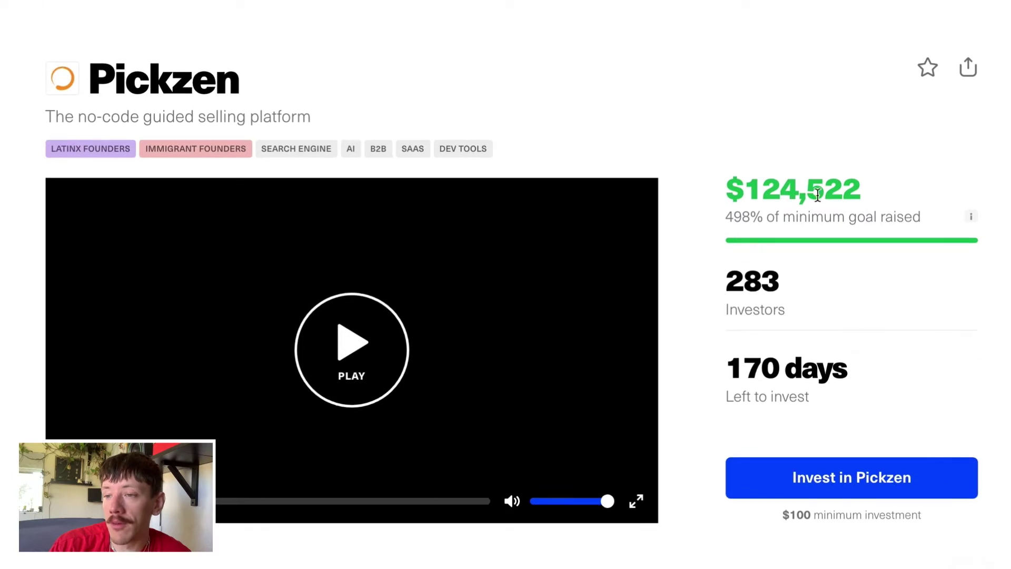
drag(750, 302, 815, 318)
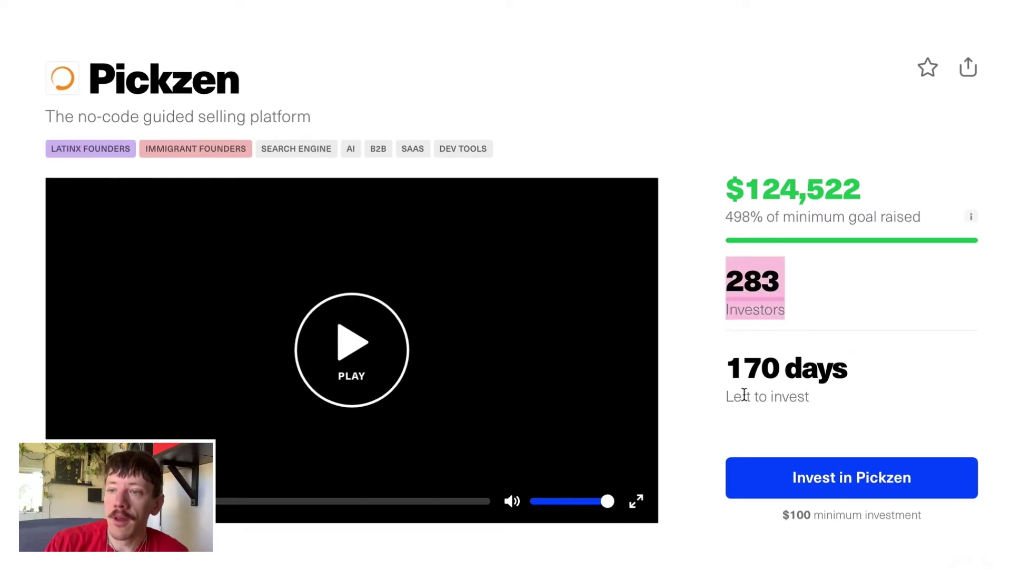
drag(743, 395, 856, 421)
drag(783, 515, 950, 524)
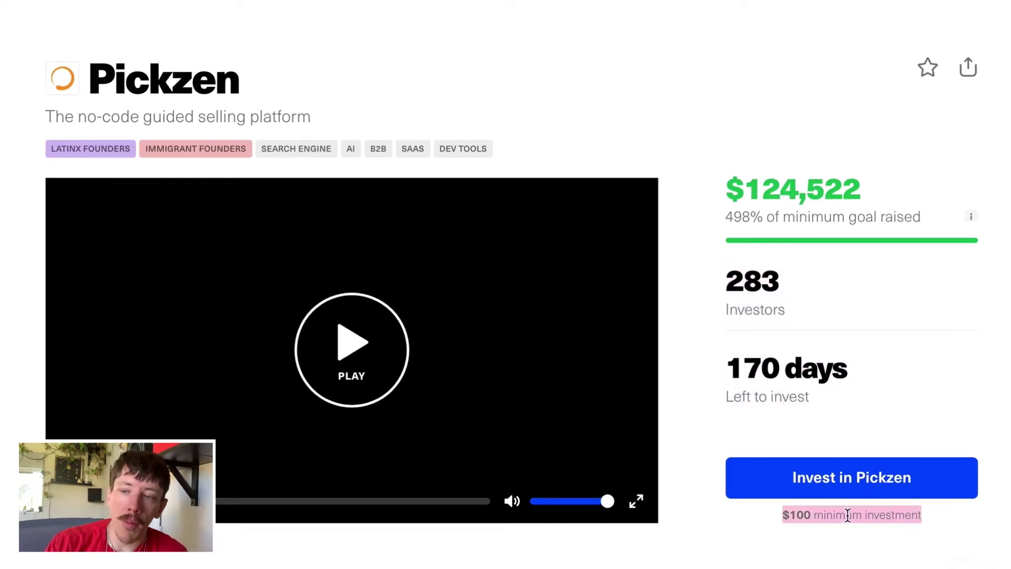
click(863, 475)
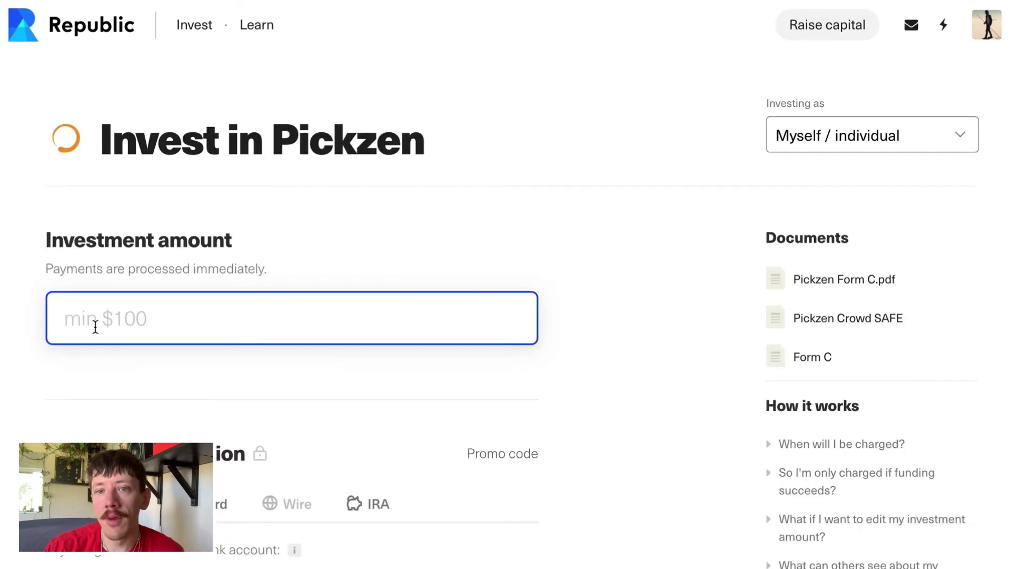
Enter a $100 amount, compare the payment options, and pay by Card with a saved card
text(100)
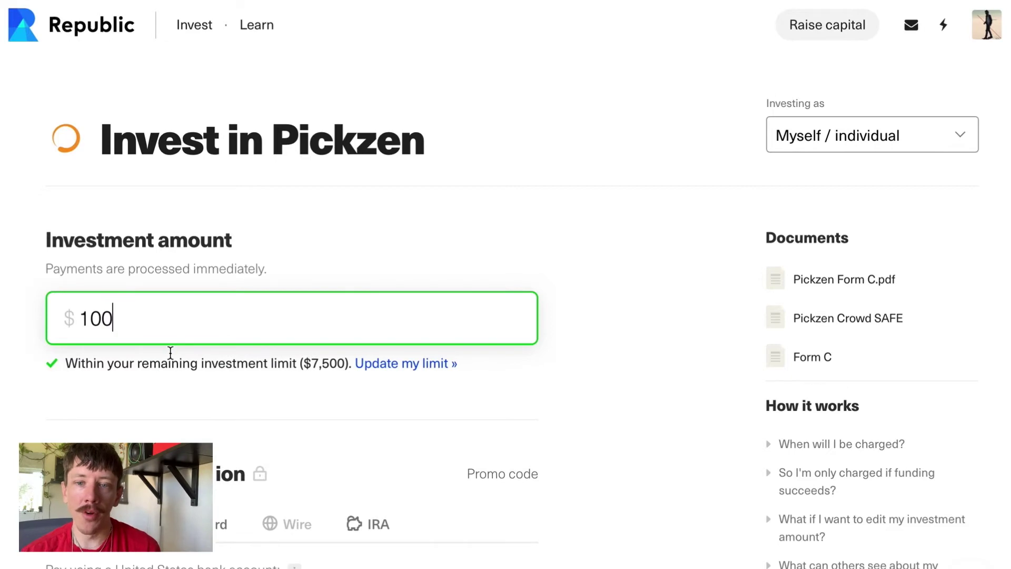
scroll(171, 352, down, 4)
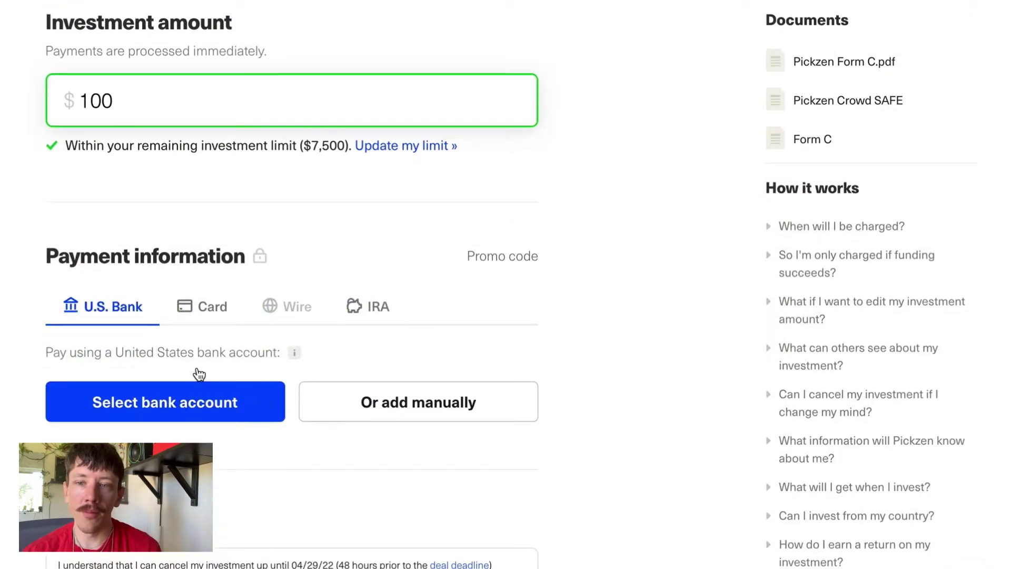
click(209, 313)
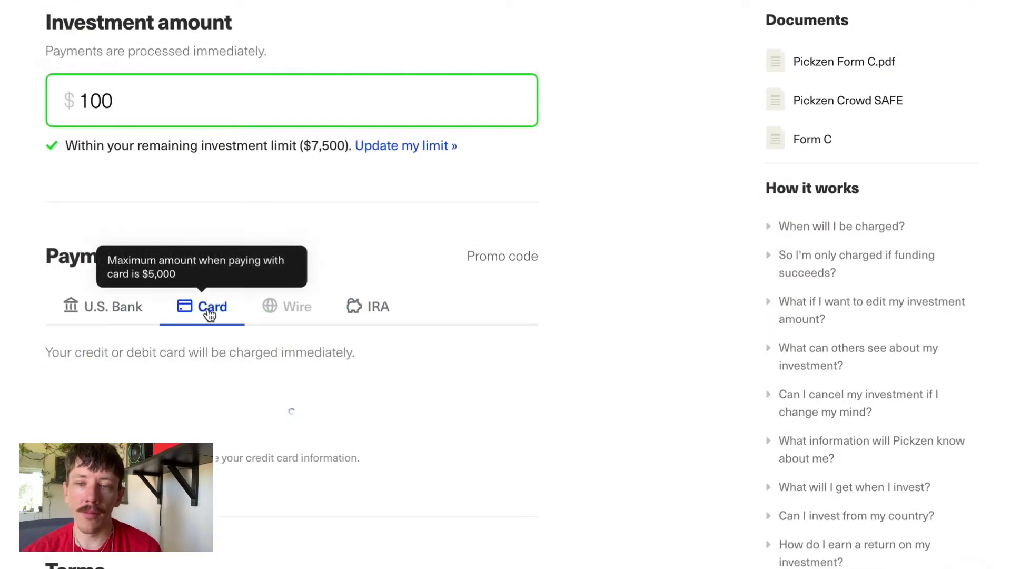
click(128, 321)
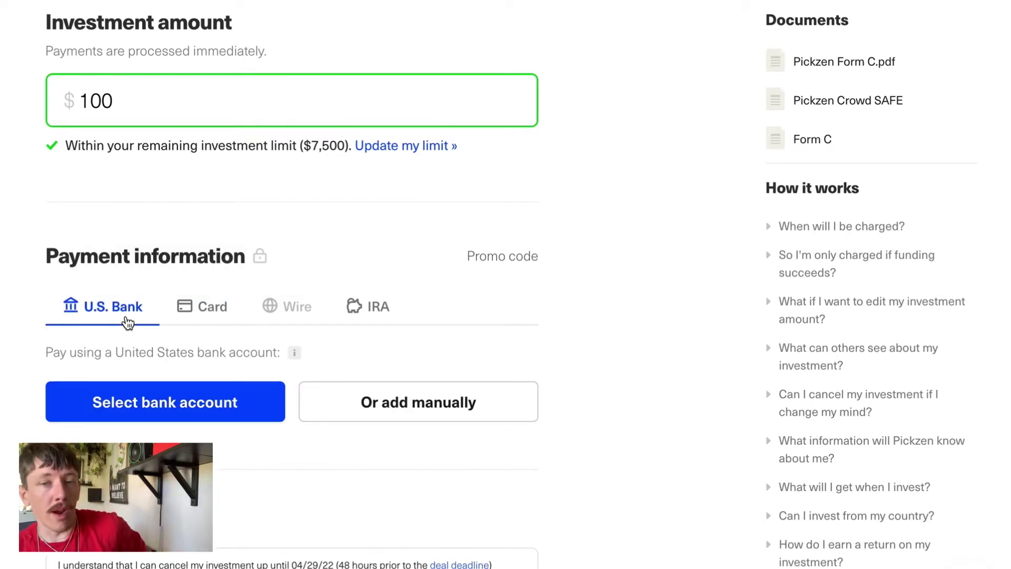
click(214, 313)
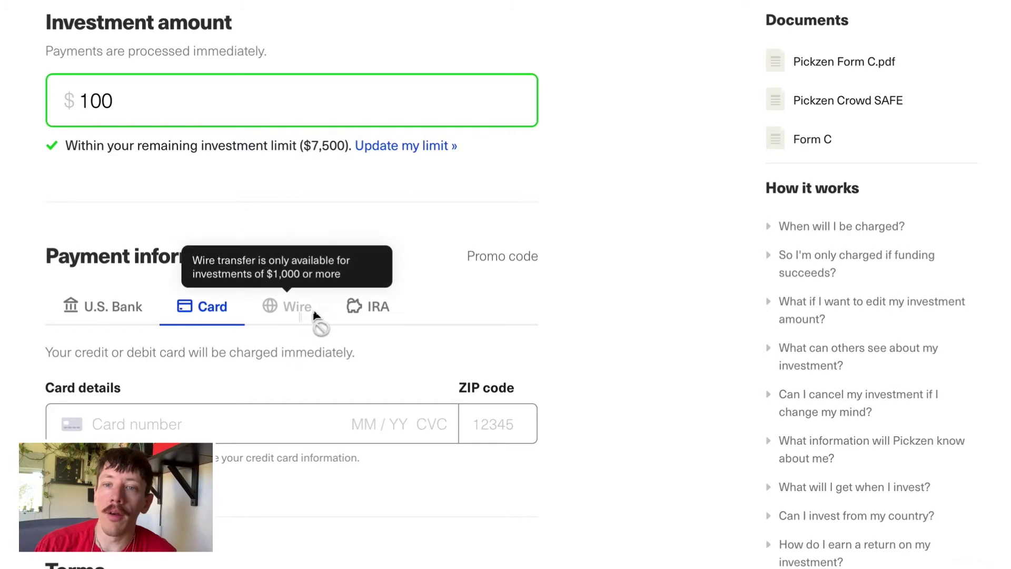
click(375, 309)
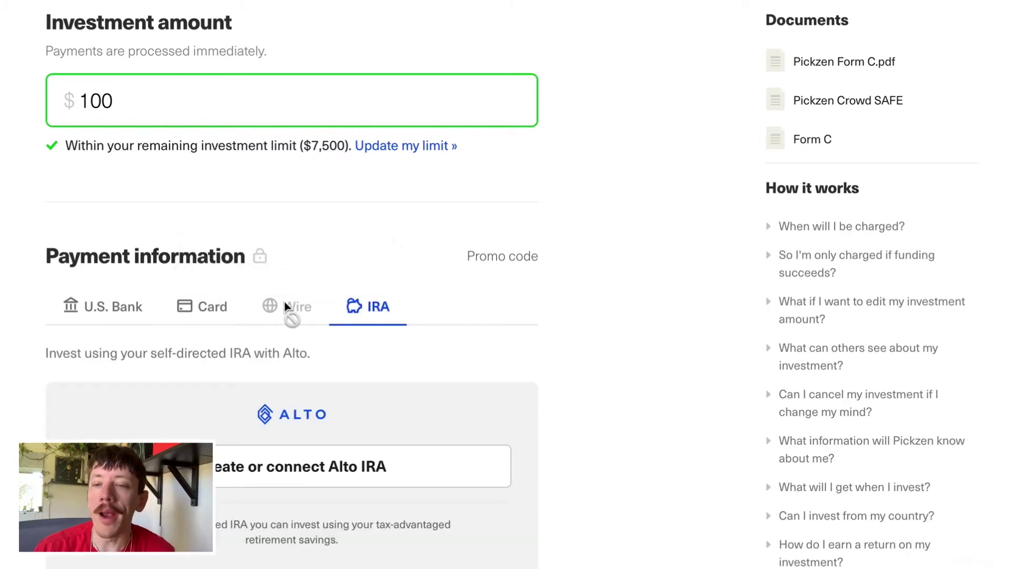
click(209, 308)
click(168, 424)
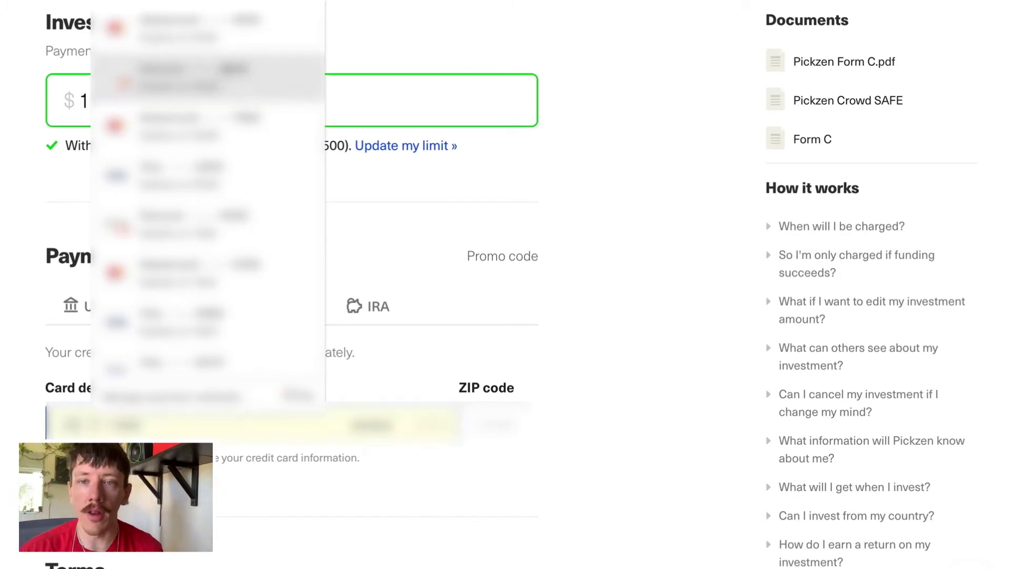
click(206, 79)
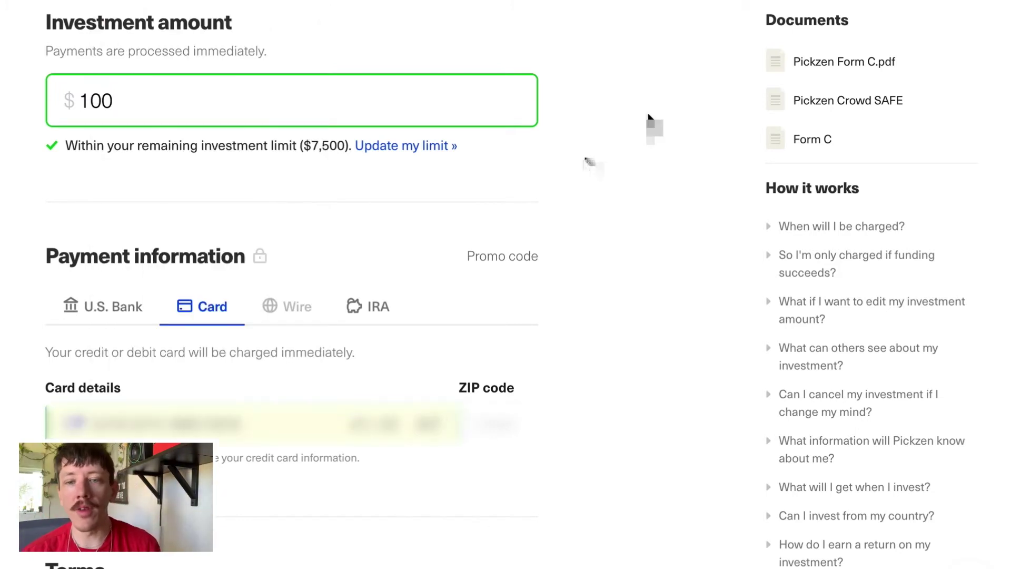
scroll(140, 235, down, 7)
drag(97, 235, 372, 232)
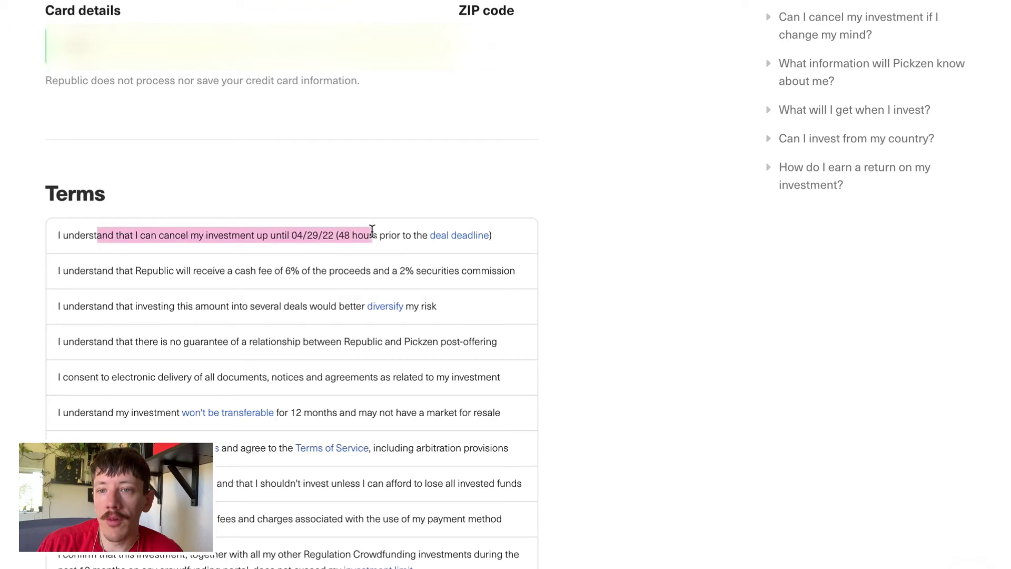
click(265, 236)
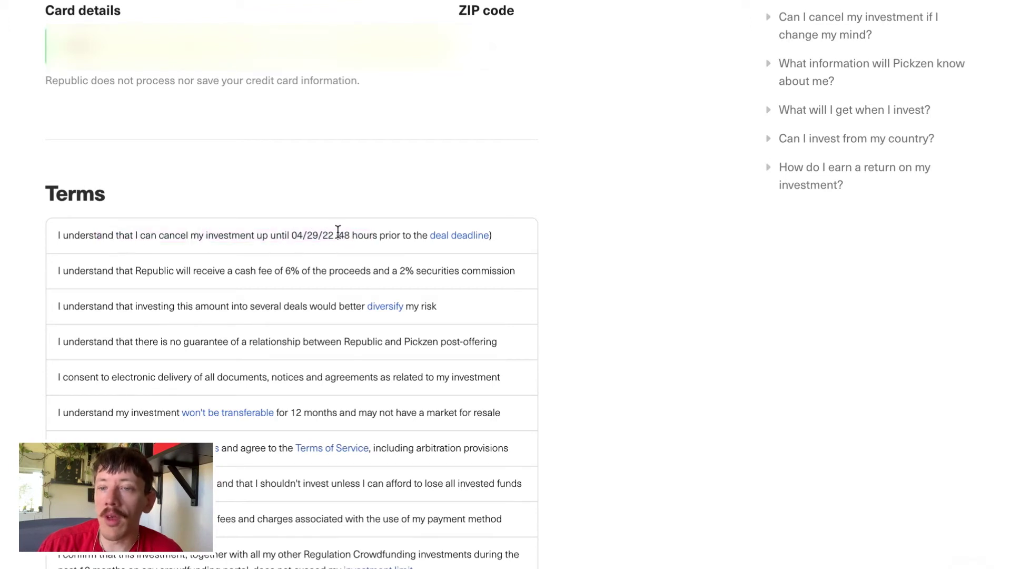
drag(296, 236, 332, 235)
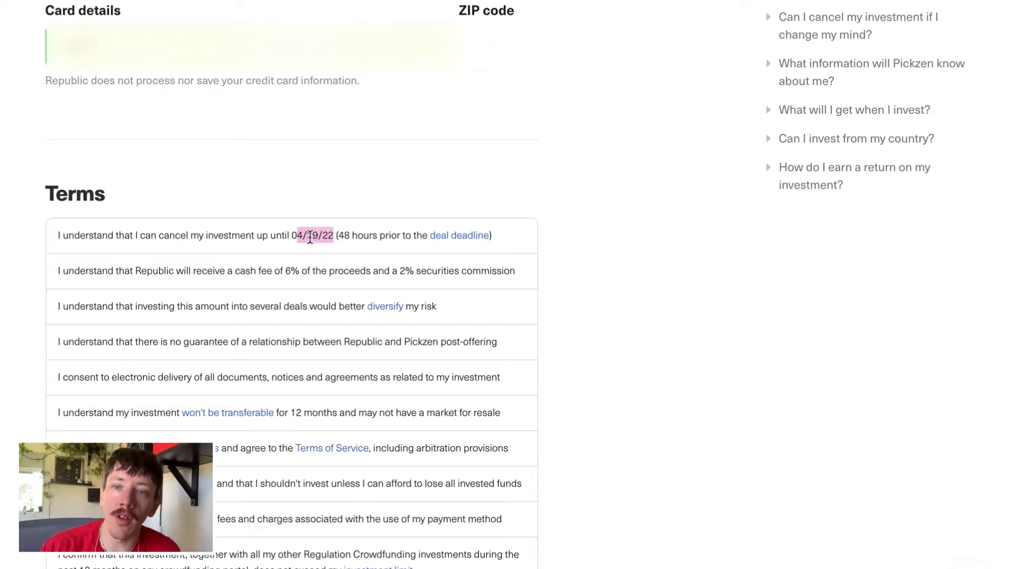
drag(340, 236, 351, 235)
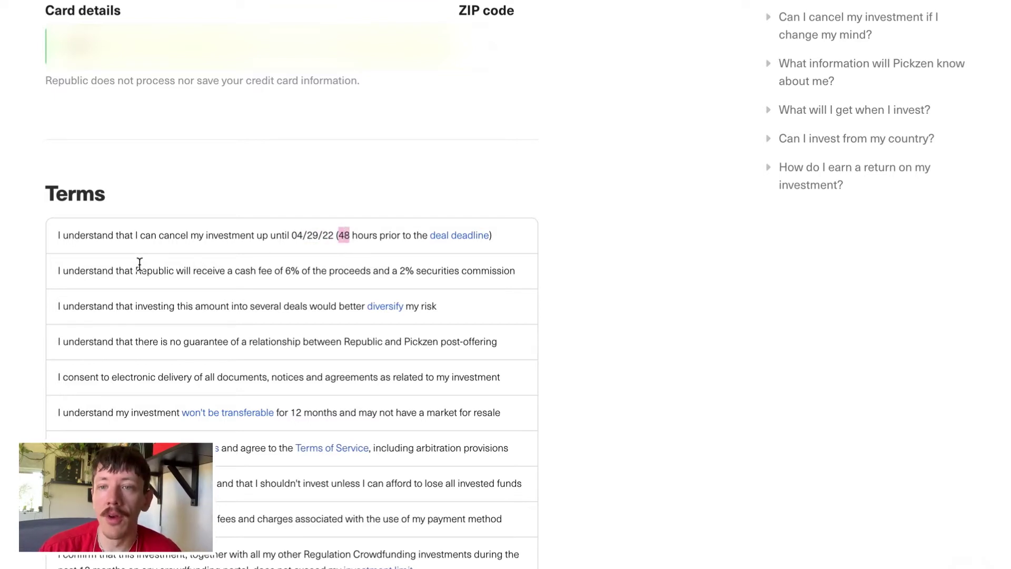
drag(60, 271, 308, 269)
click(316, 269)
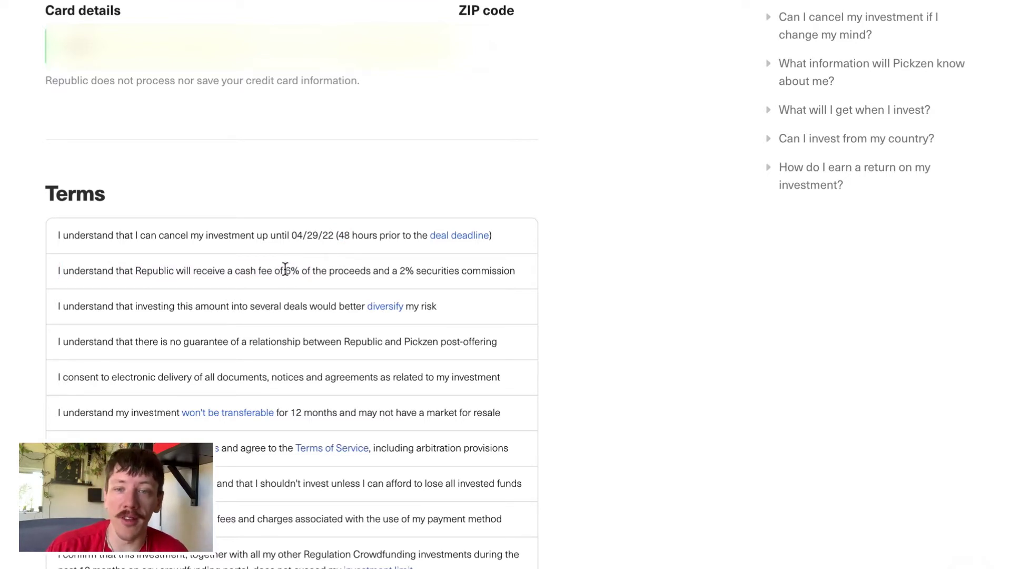
scroll(296, 270, down, 1)
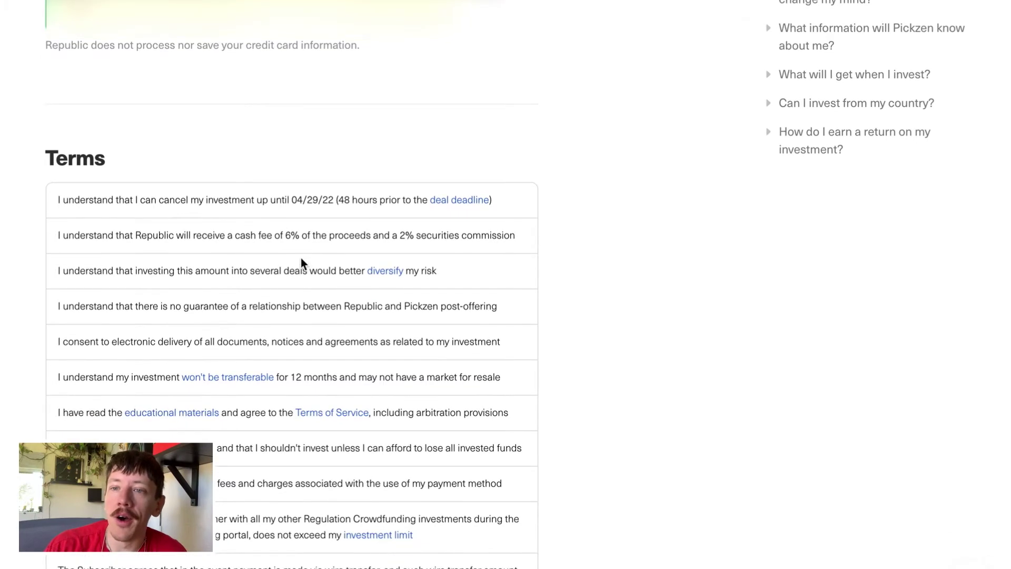
scroll(290, 245, down, 2)
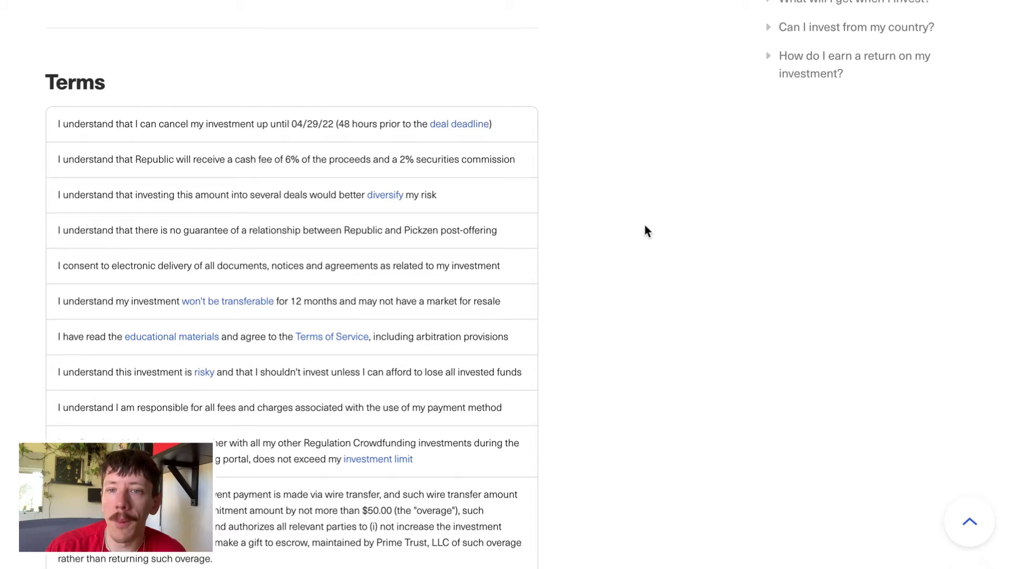
scroll(643, 226, down, 1)
scroll(645, 227, down, 1)
scroll(644, 226, down, 5)
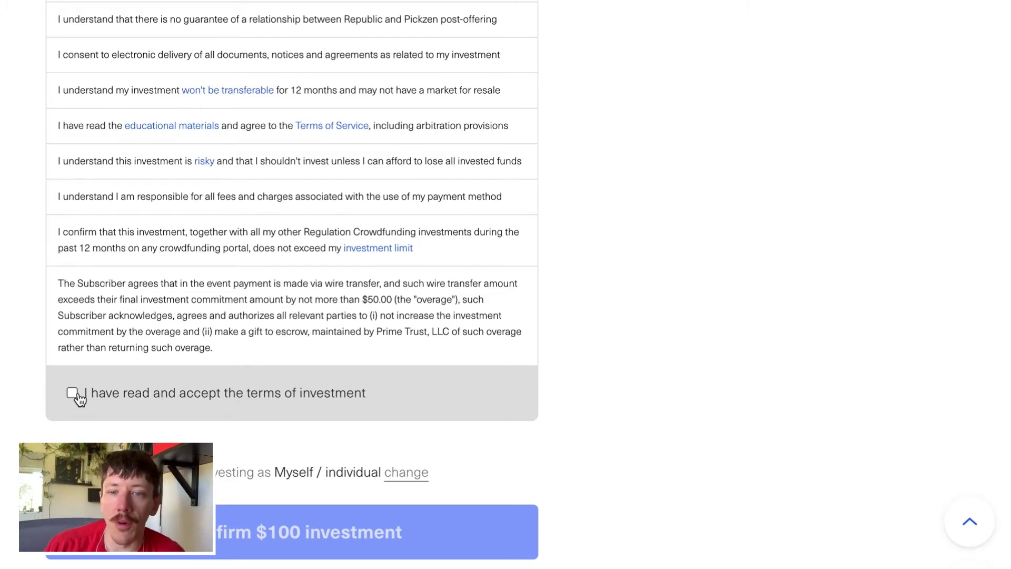
Tick 'I have read and accept the terms of investment' and confirm the $100 investment
click(74, 398)
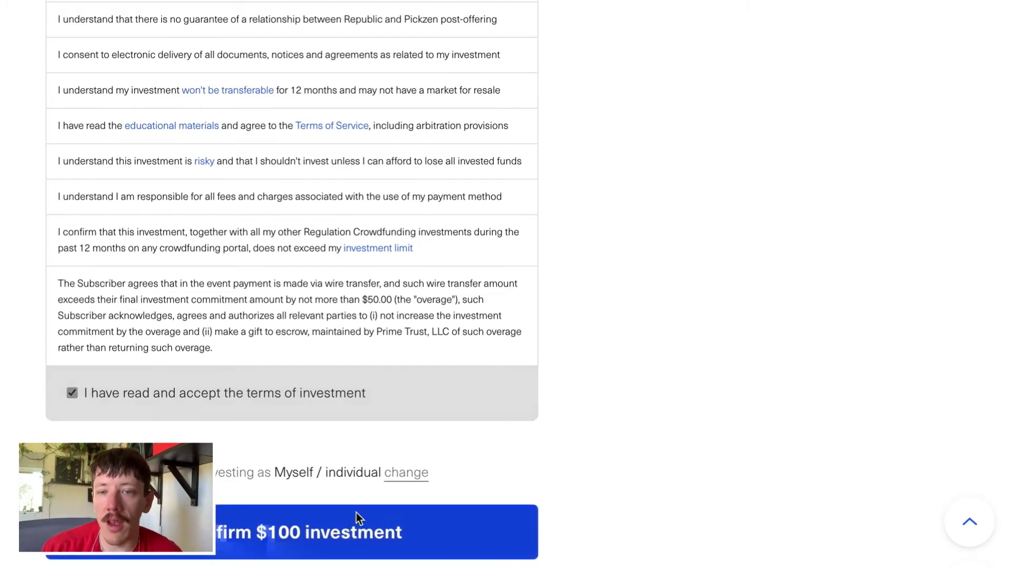
click(234, 537)
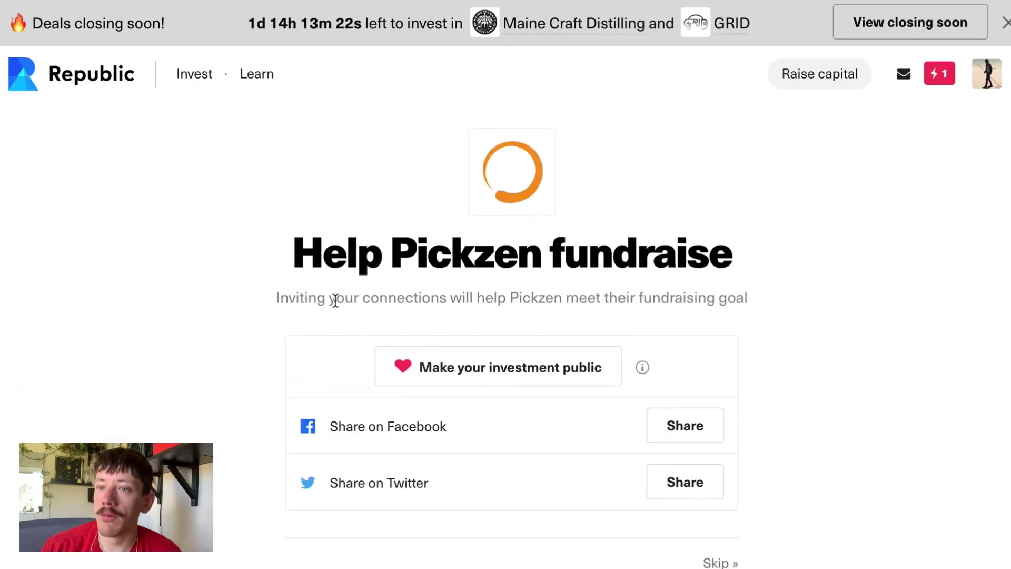
Check the header notifications for the newly received INVESTOR badge
drag(334, 298, 571, 286)
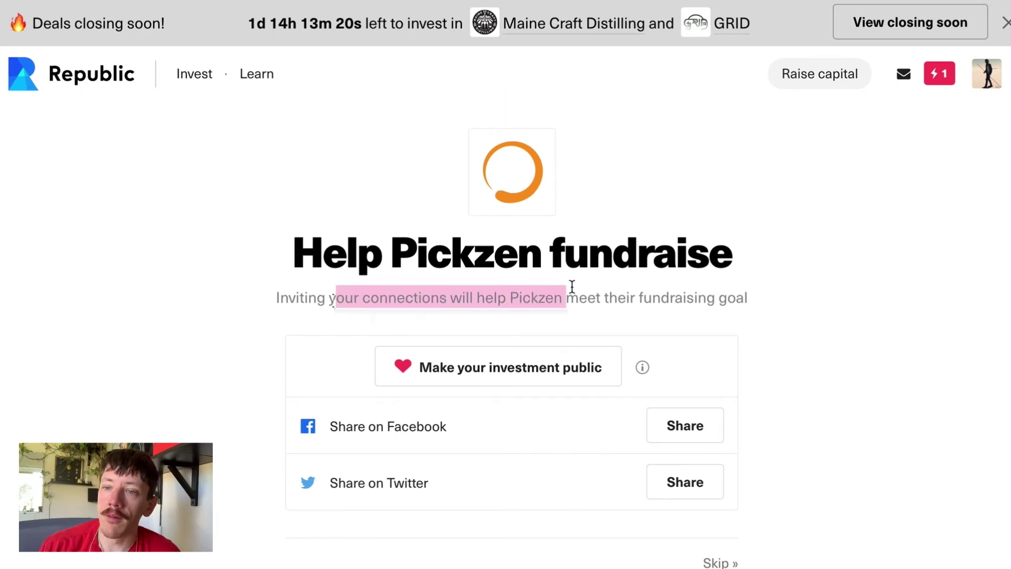
click(571, 287)
scroll(571, 286, down, 5)
scroll(573, 289, up, 3)
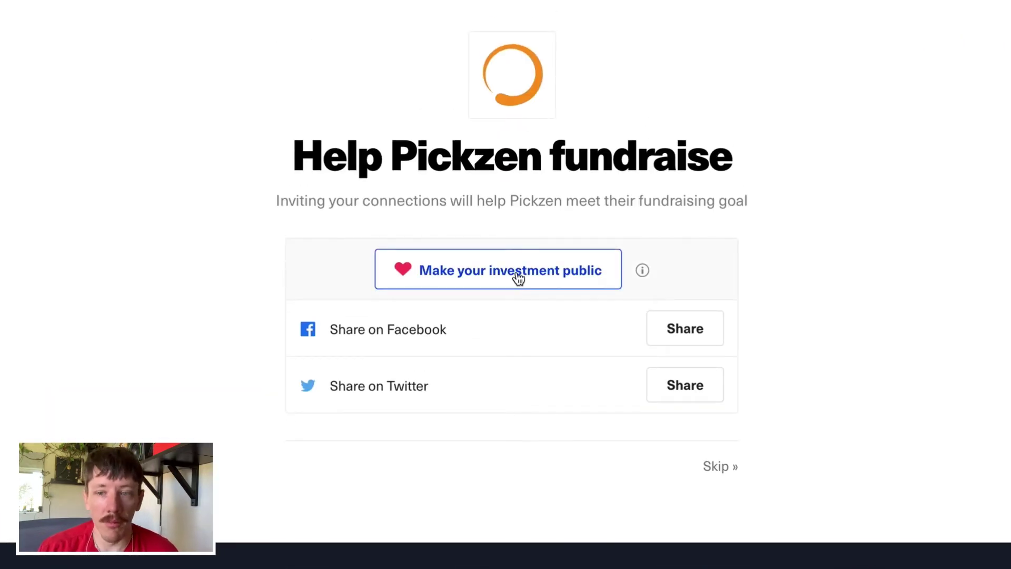
scroll(518, 278, up, 2)
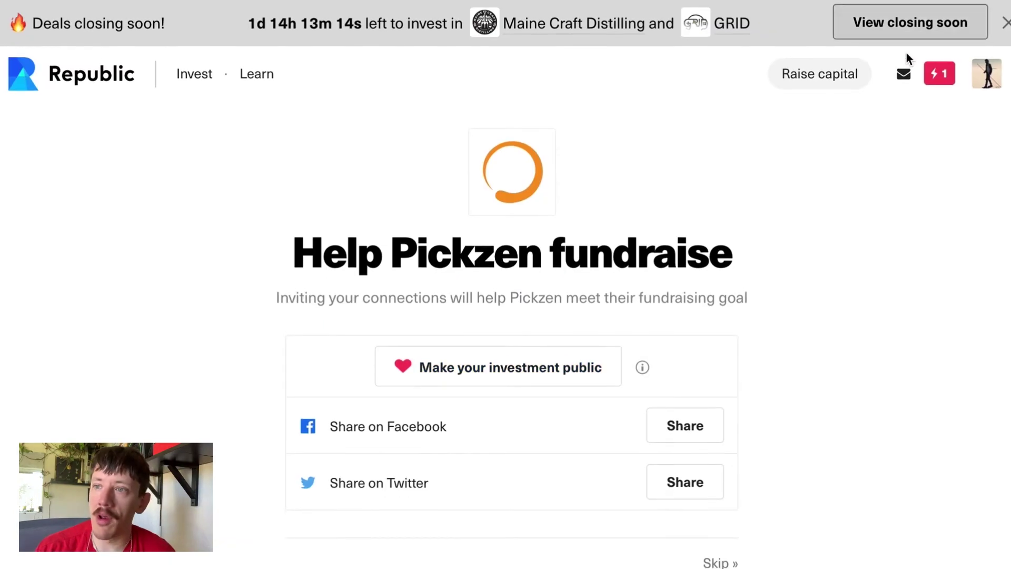
click(938, 77)
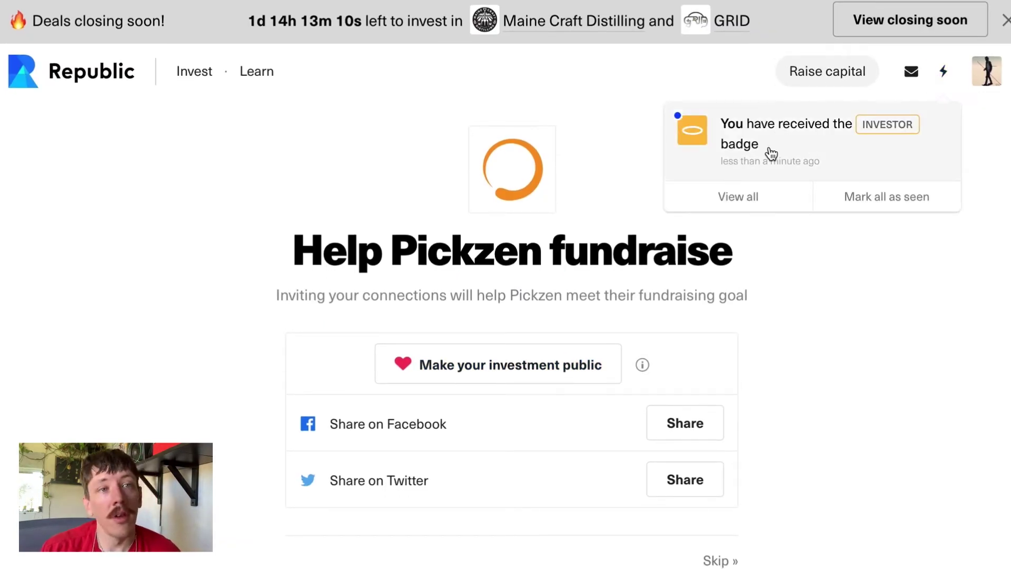
Follow the badge notification to the profile showing the INVESTOR badge
click(708, 166)
scroll(684, 171, down, 3)
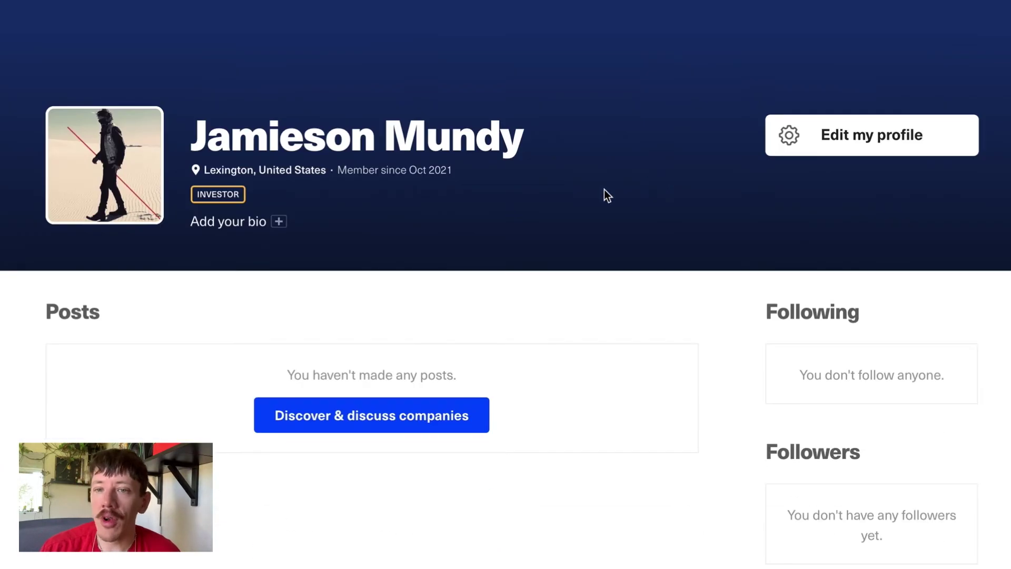
scroll(389, 169, down, 5)
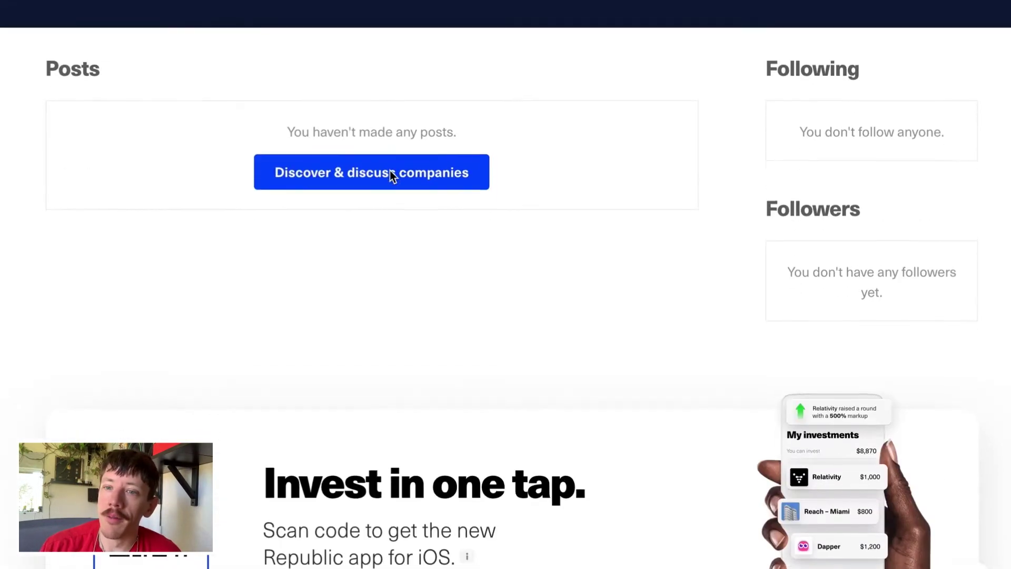
scroll(390, 169, up, 4)
scroll(390, 177, up, 3)
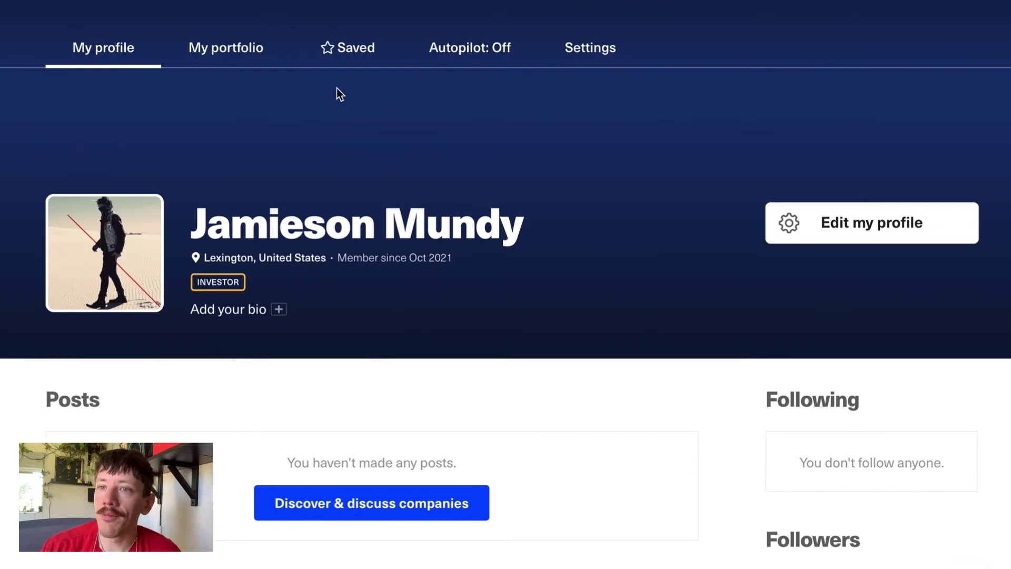
In My portfolio, open the details of the $100 Pickzen Crowd SAFE investment
click(242, 77)
scroll(345, 179, down, 4)
scroll(348, 184, up, 4)
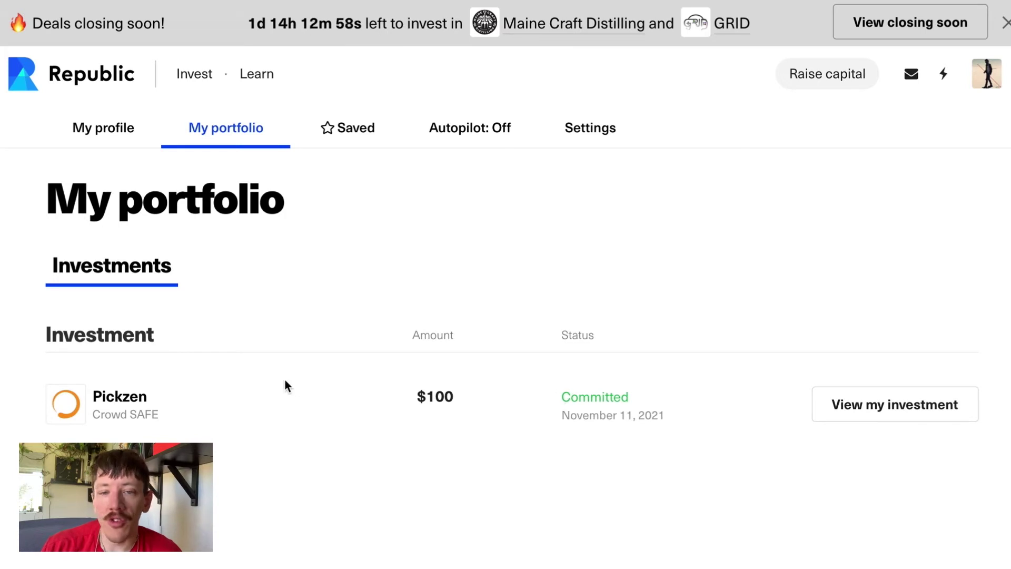
scroll(177, 414, down, 2)
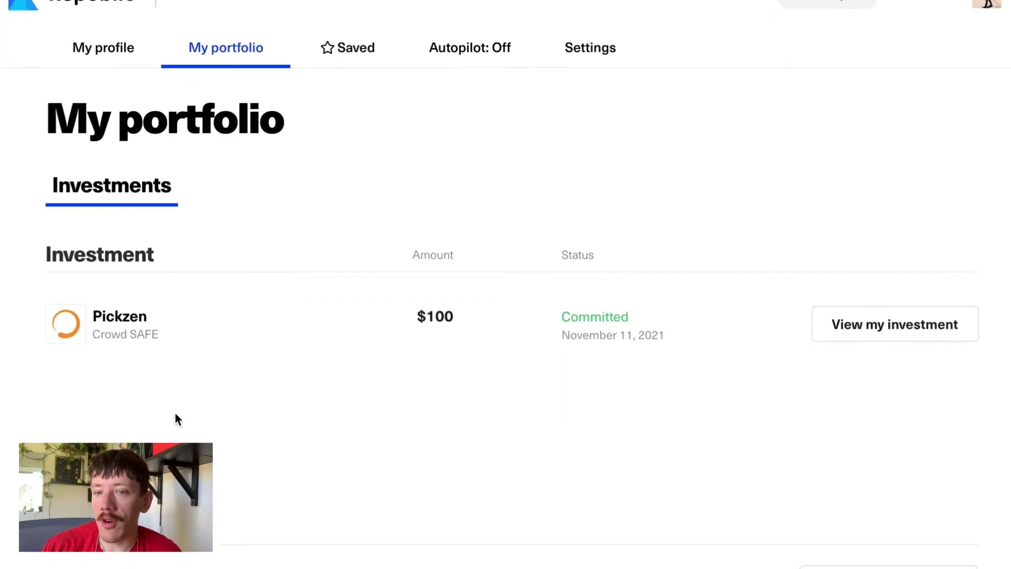
click(858, 328)
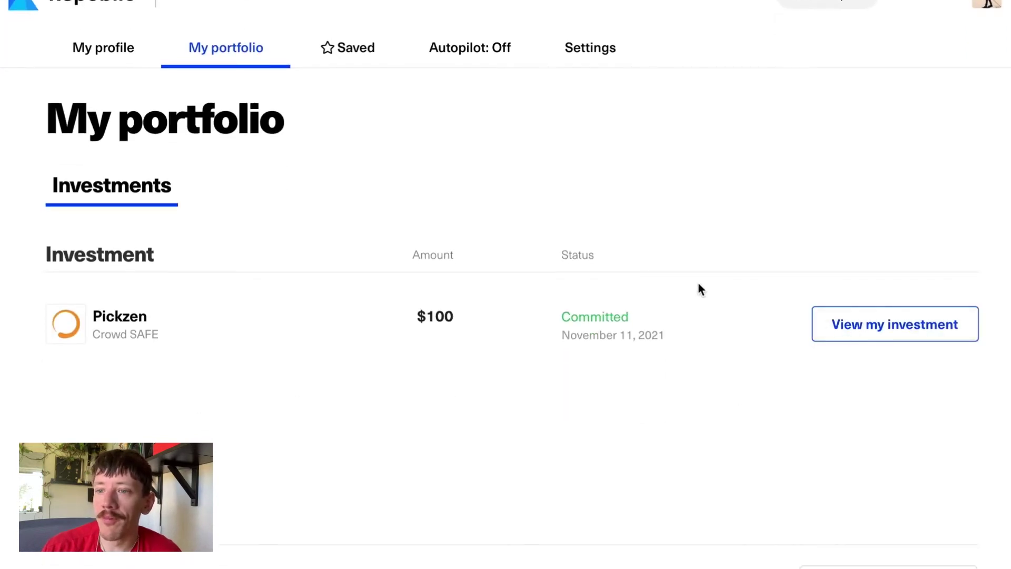
scroll(698, 285, down, 6)
Scroll the Pickzen investment details, then return to My portfolio's Summary chart
scroll(562, 266, down, 3)
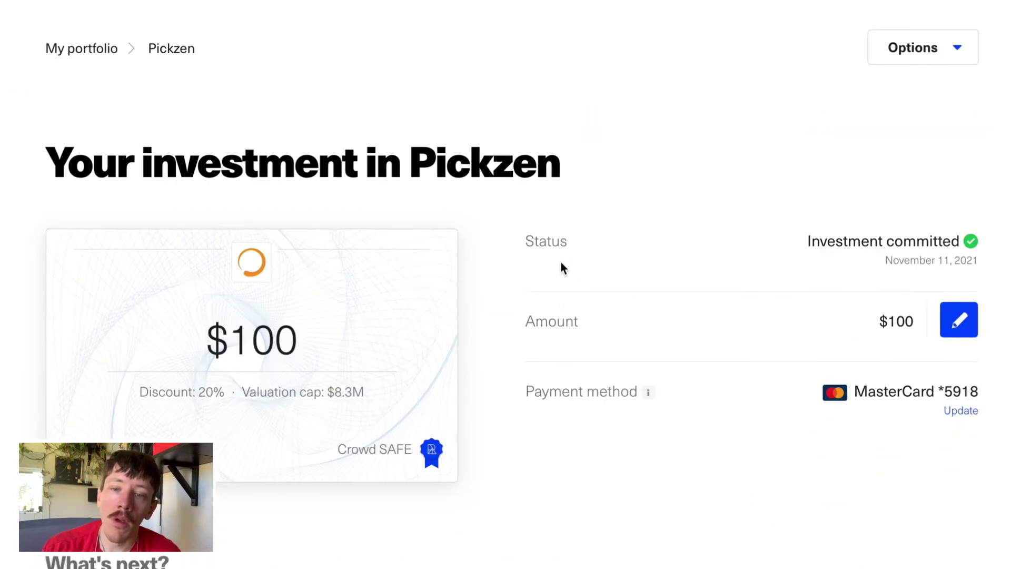
scroll(561, 265, down, 5)
scroll(561, 261, down, 10)
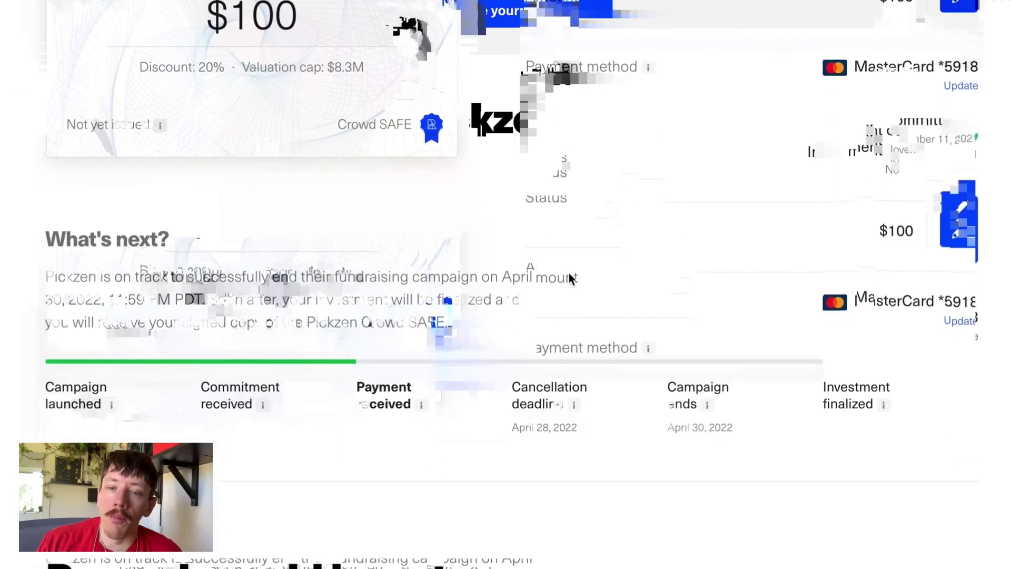
scroll(568, 273, down, 4)
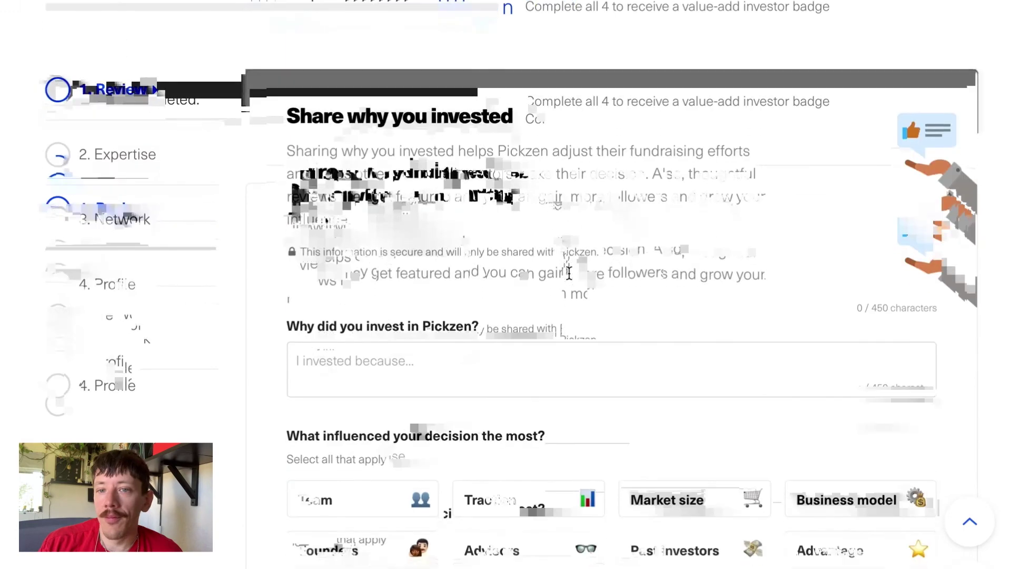
scroll(569, 272, down, 10)
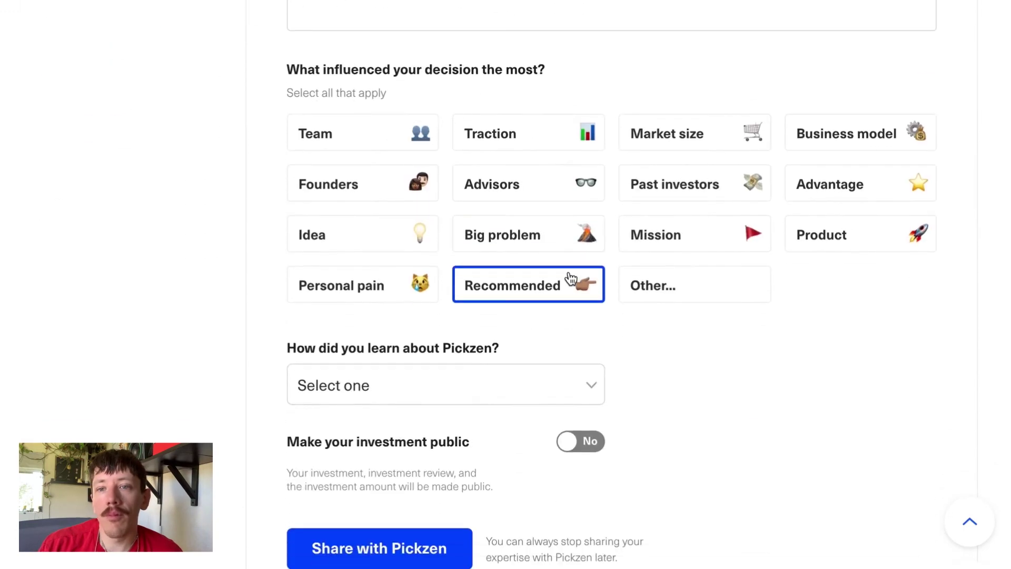
scroll(569, 271, left, 5)
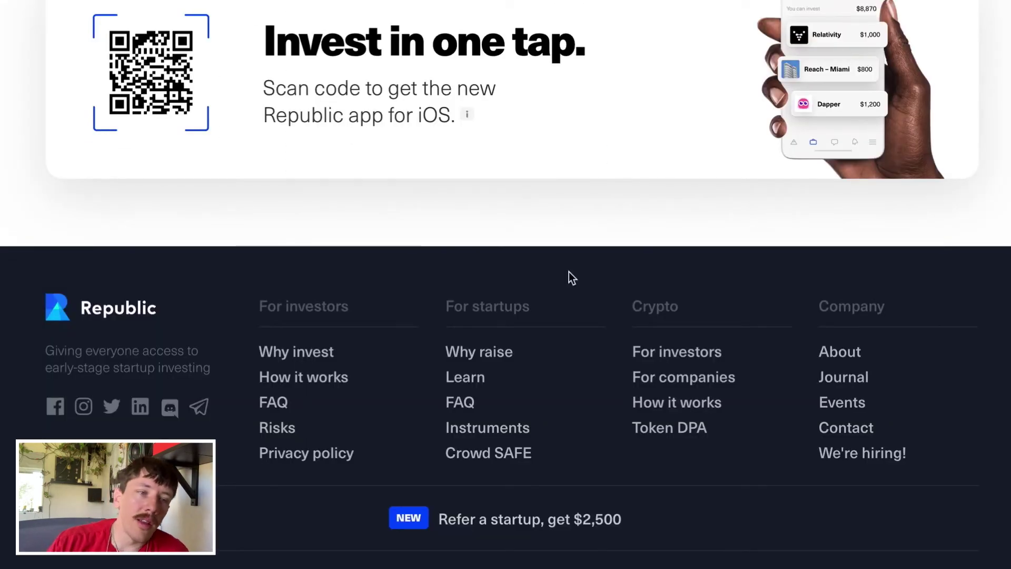
scroll(569, 271, down, 5)
scroll(569, 272, down, 5)
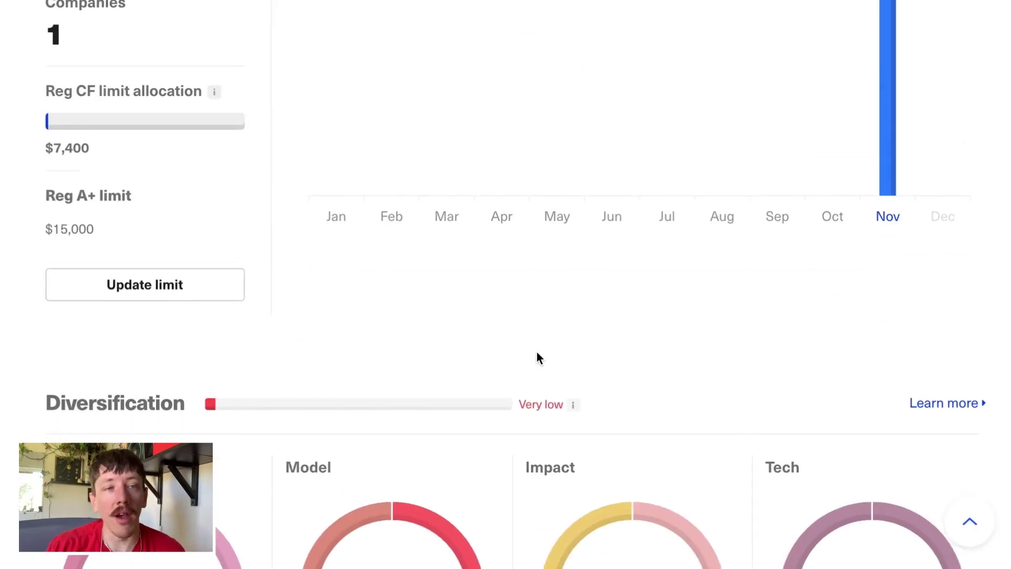
scroll(538, 353, up, 15)
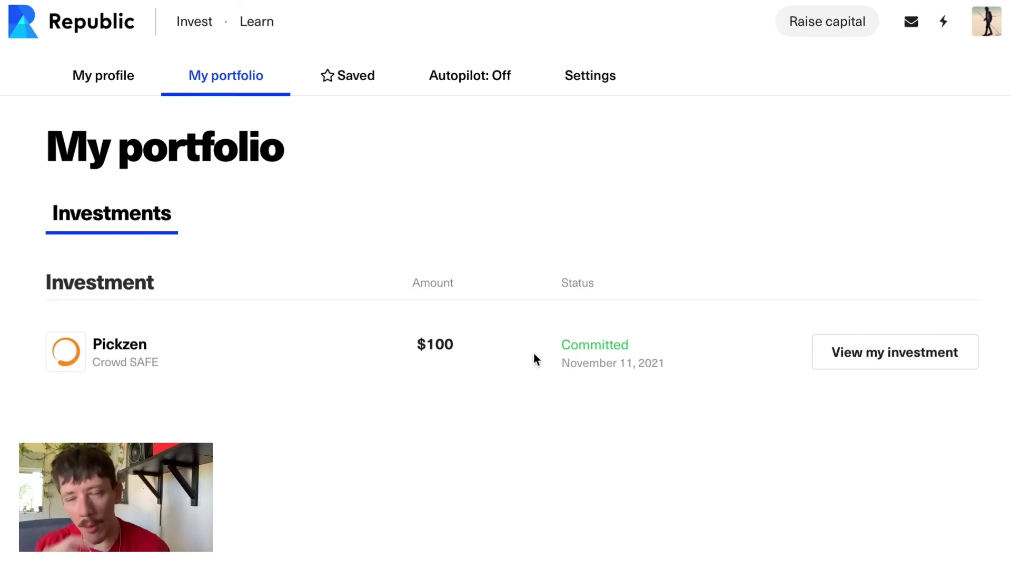
scroll(536, 359, down, 20)
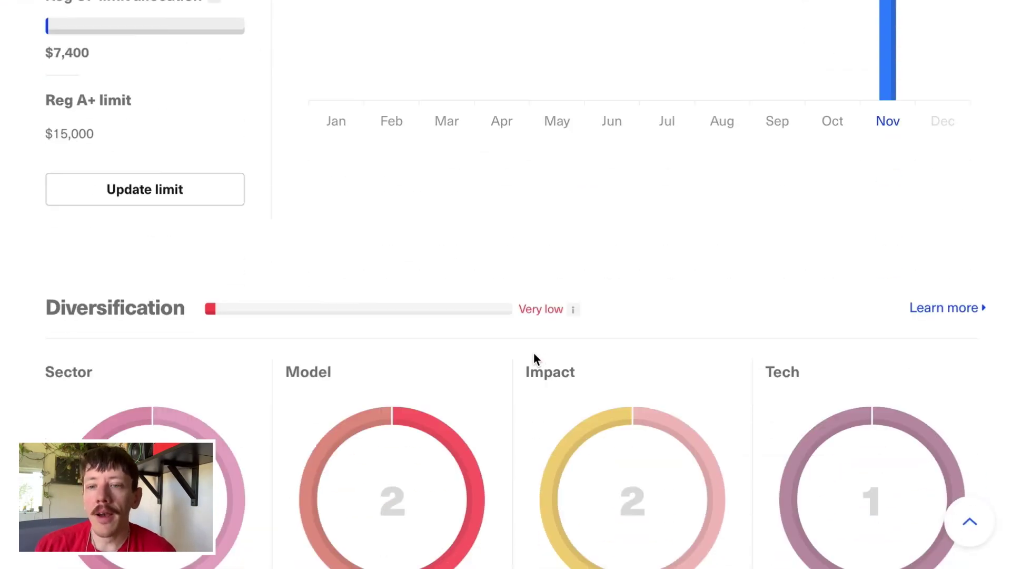
scroll(536, 359, down, 10)
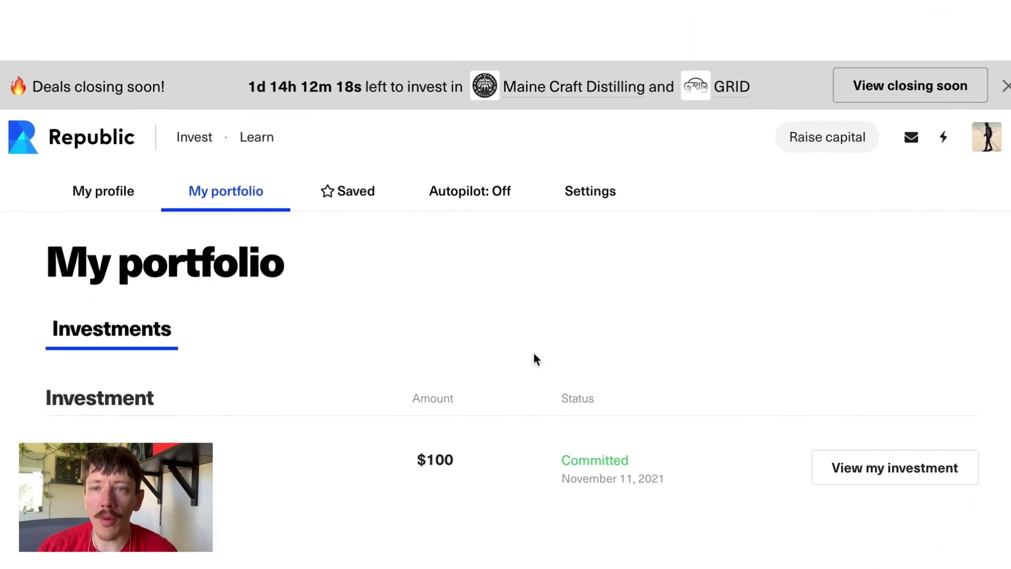